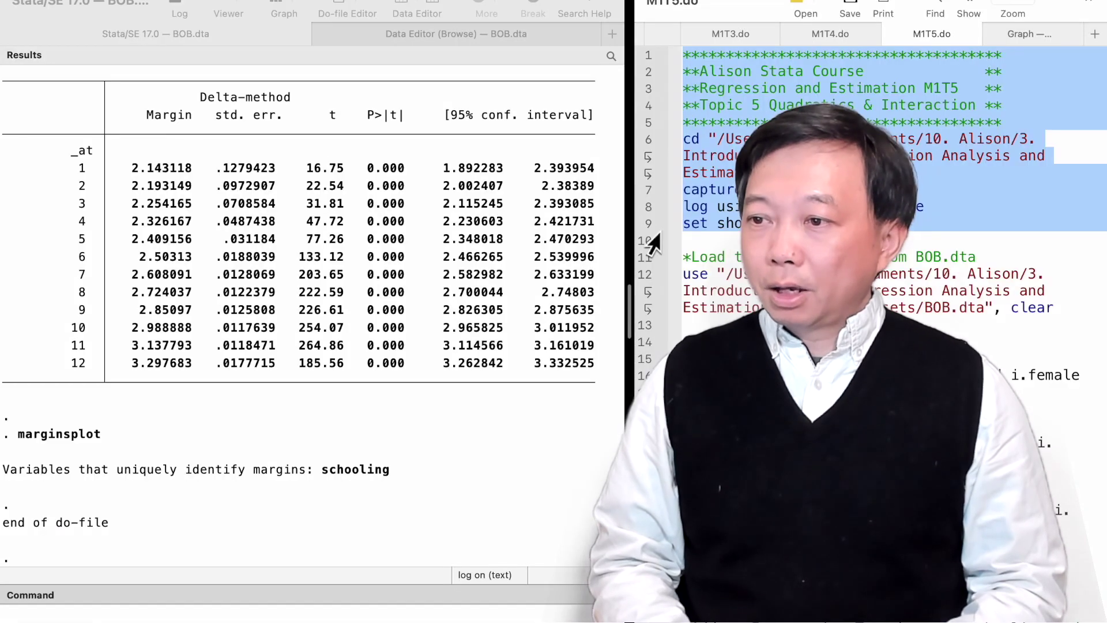
- Run the setup lines, load and describe BOB.dta, then run the baseline regression on line 16
{"action": "key", "text": "super+shift+d"}
{"action": "left_click_drag", "start_coordinate": [642, 261], "coordinate": [645, 340]}
{"action": "key", "text": "super+shift+d"}
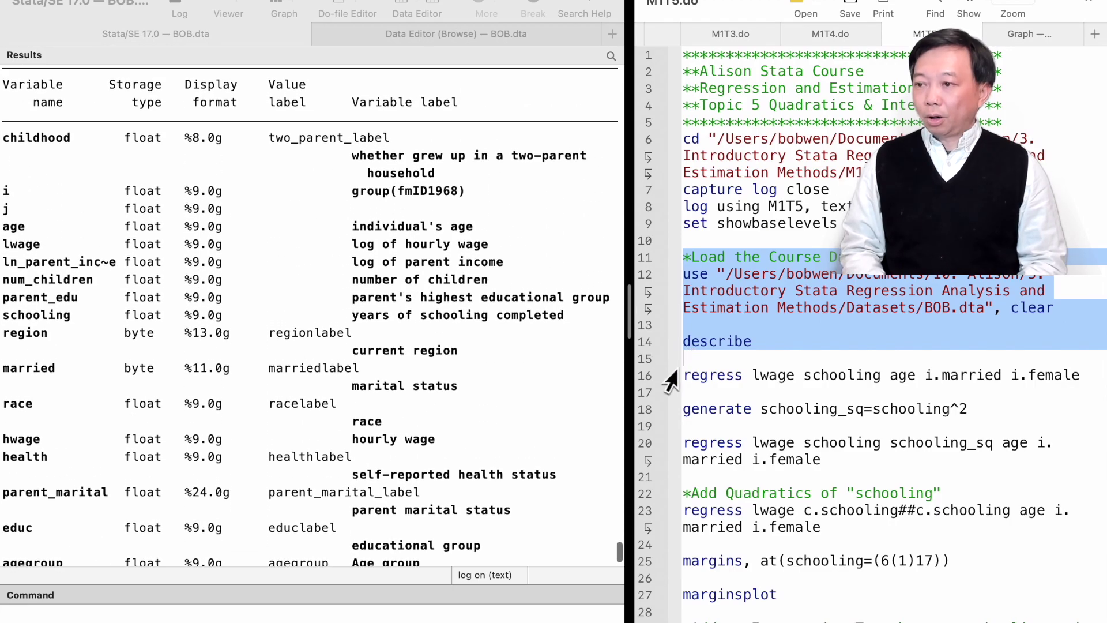
{"action": "left_click", "coordinate": [647, 376]}
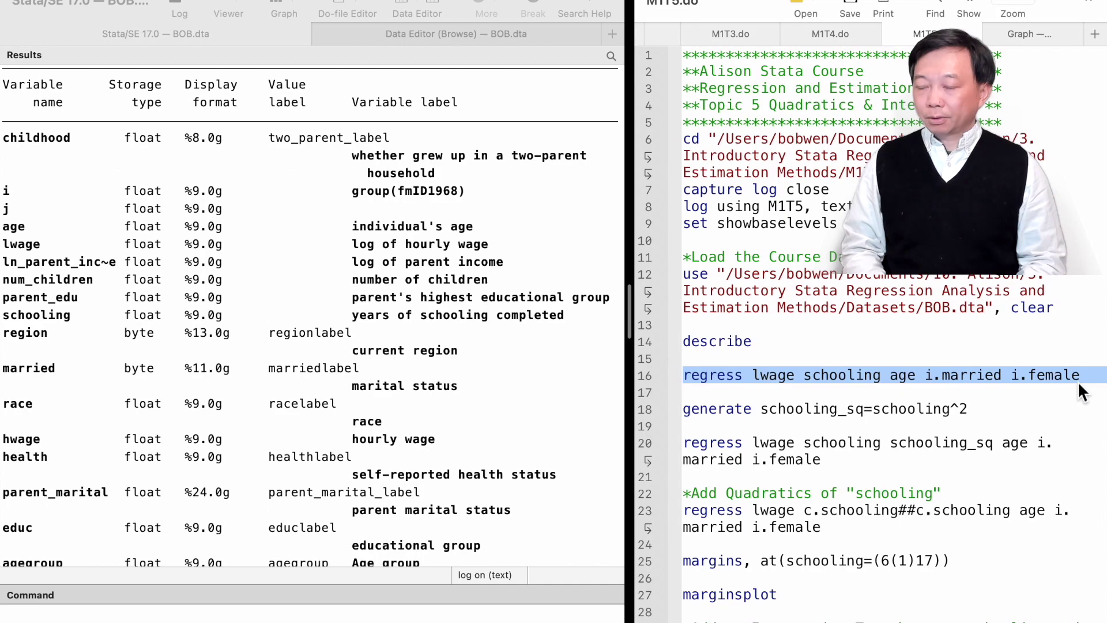
{"action": "key", "text": "super+shift+d"}
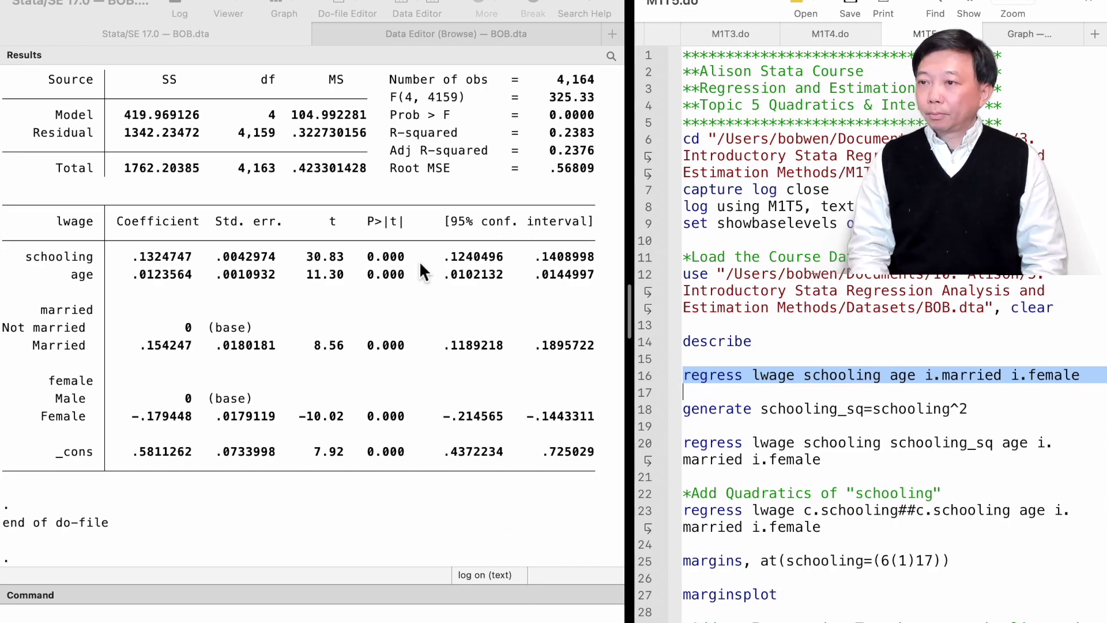
- Select the generate schooling_sq line in the do-file
{"action": "left_click", "coordinate": [650, 410]}
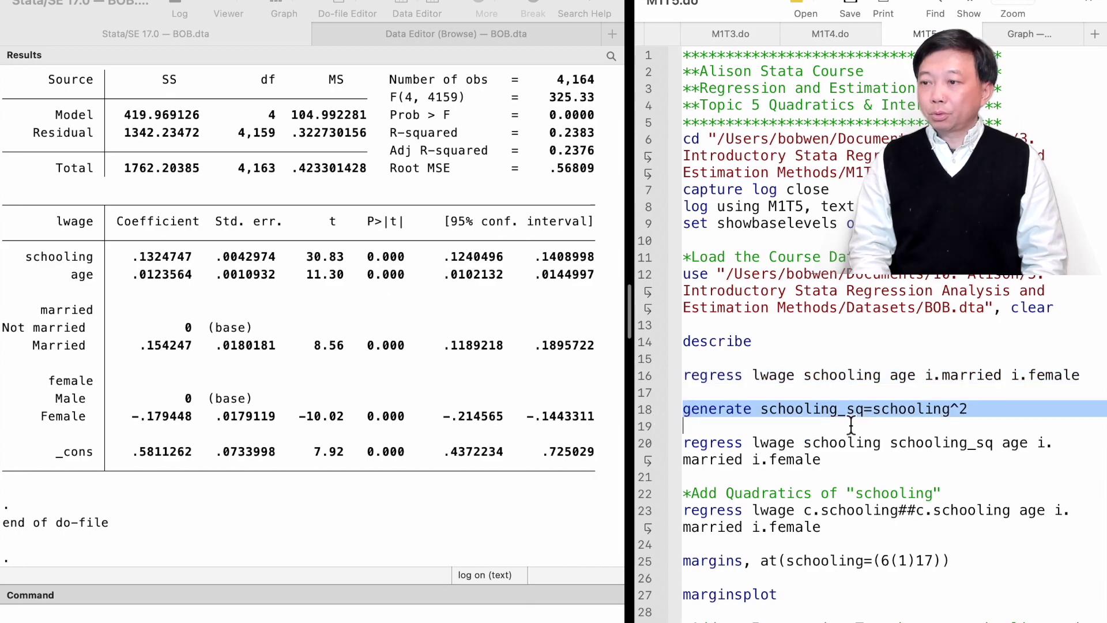
- Create schooling_sq and refit lwage with it (R-squared 0.2396, schooling_sq .0055)
{"action": "key", "text": "super+shift+d"}
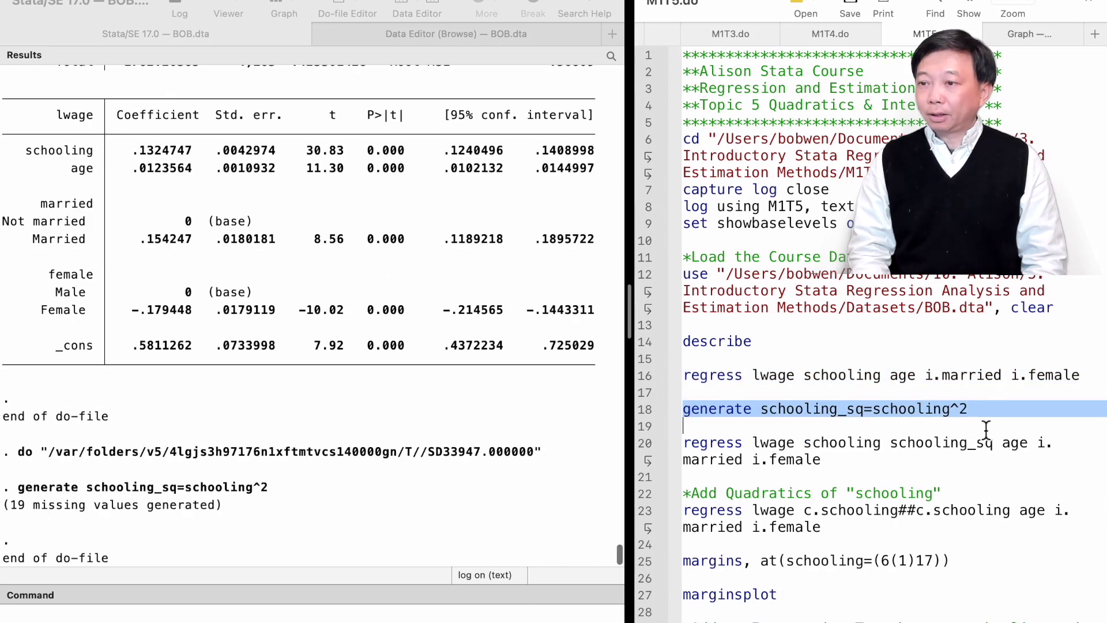
{"action": "left_click", "coordinate": [643, 456]}
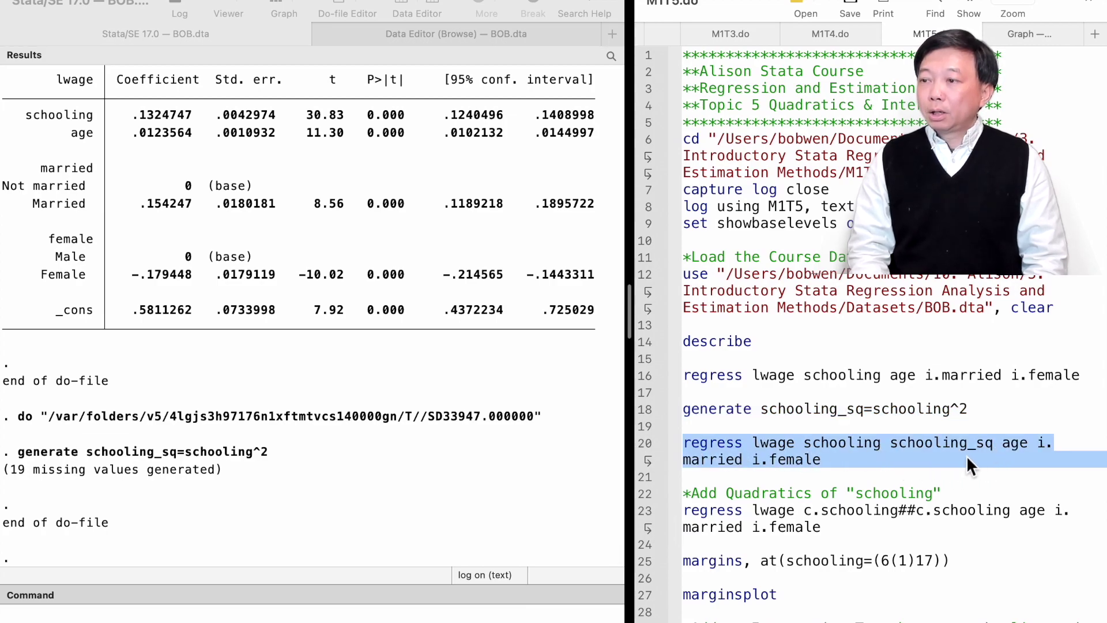
{"action": "key", "text": "super+shift+d"}
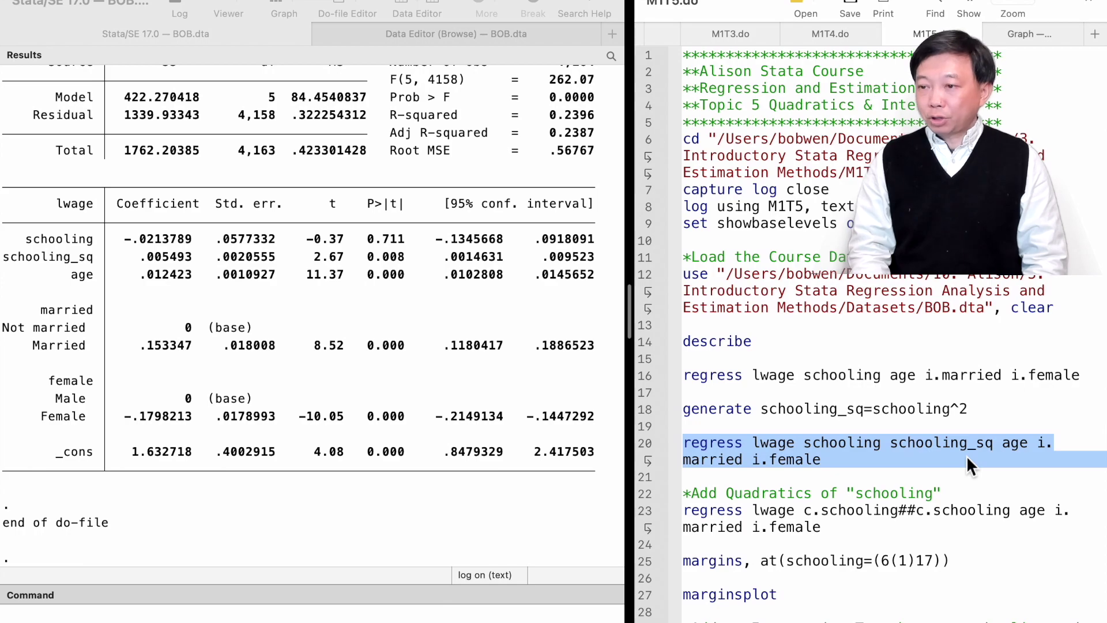
{"action": "left_click", "coordinate": [651, 496]}
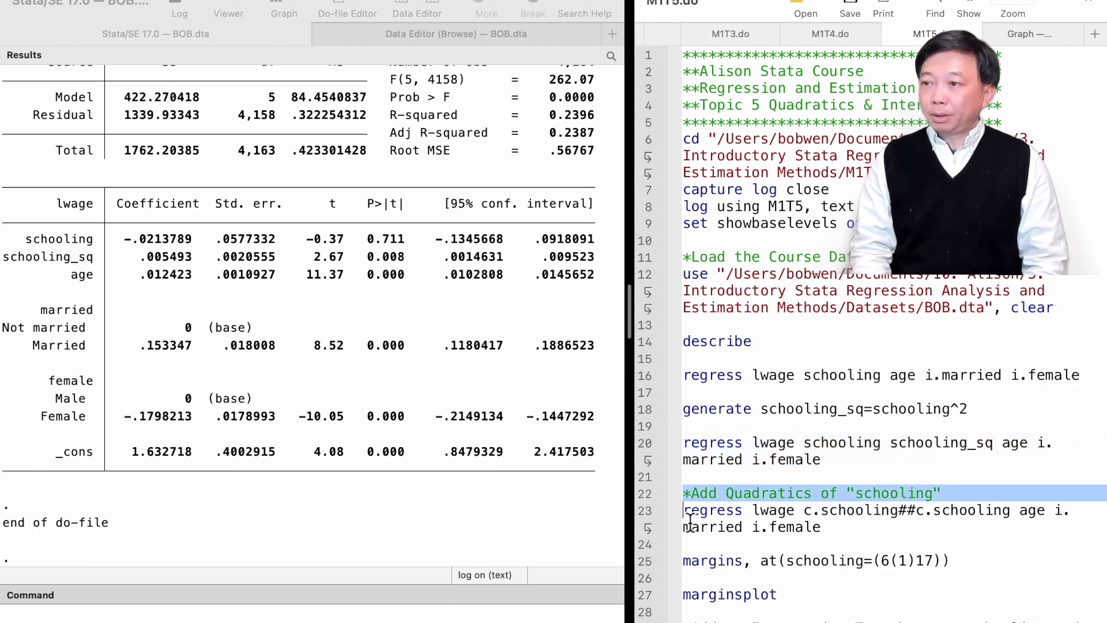
{"action": "left_click", "coordinate": [640, 516]}
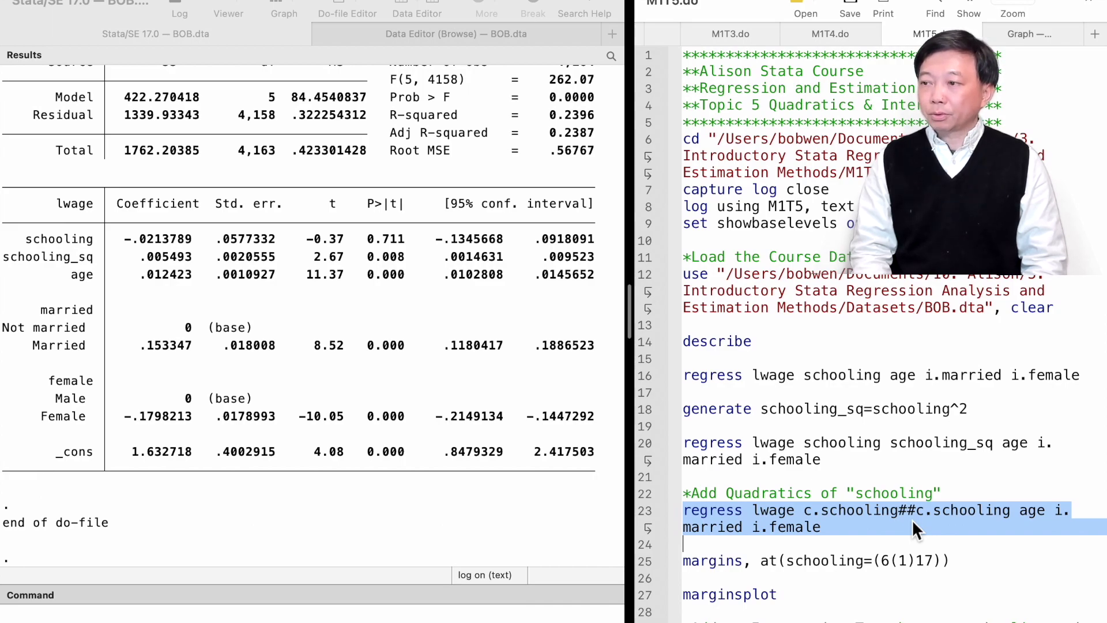
- Run the c.schooling##c.schooling regression, giving a quadratic coefficient of .005493
{"action": "key", "text": "super+shift+d"}
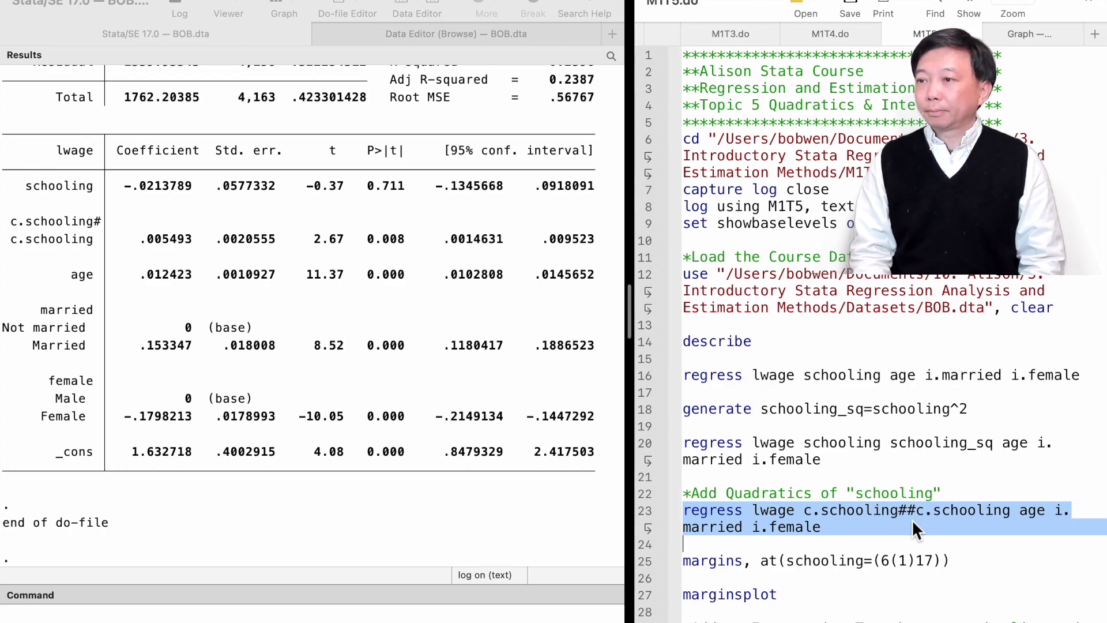
{"action": "left_click", "coordinate": [664, 567]}
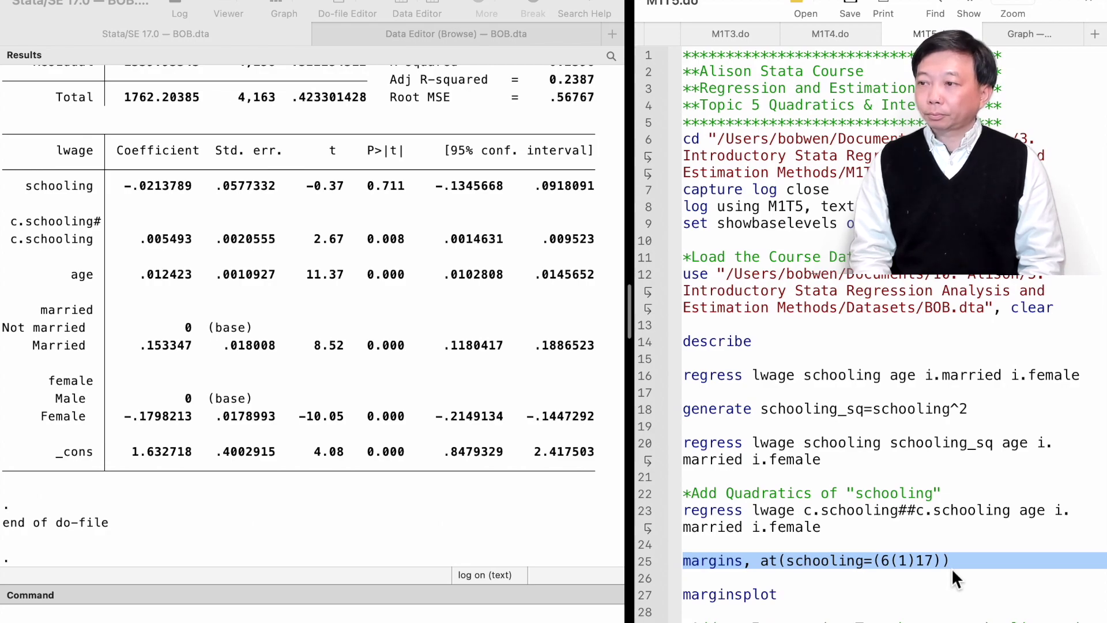
- Compute margins at schooling 6 to 17 and plot them with marginsplot
{"action": "key", "text": "super+shift+d"}
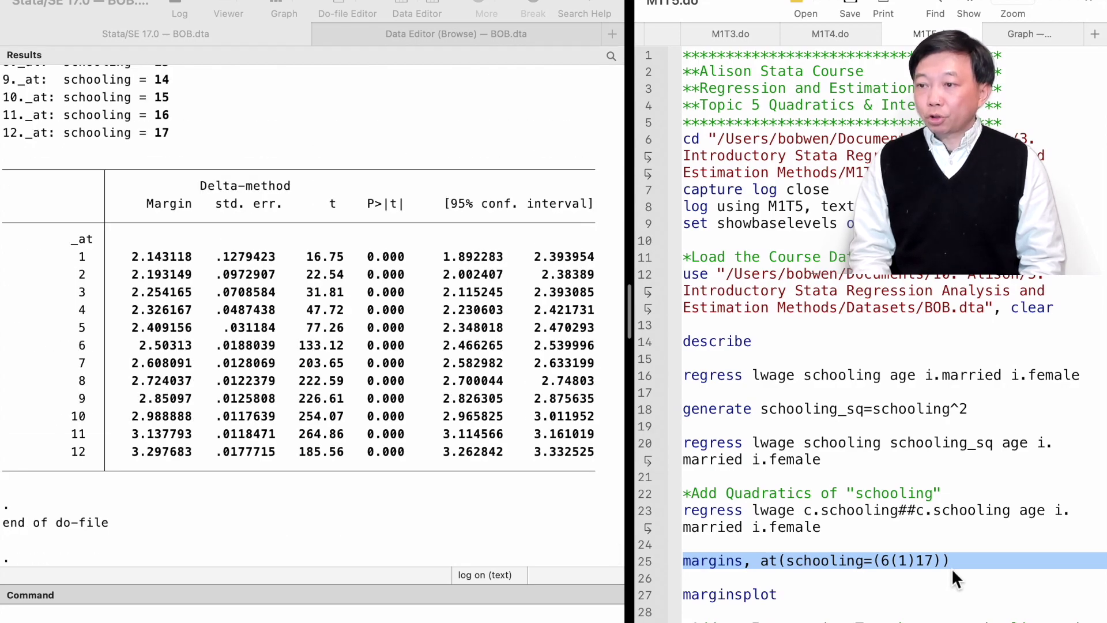
{"action": "left_click", "coordinate": [641, 594]}
{"action": "key", "text": "super+shift+d"}
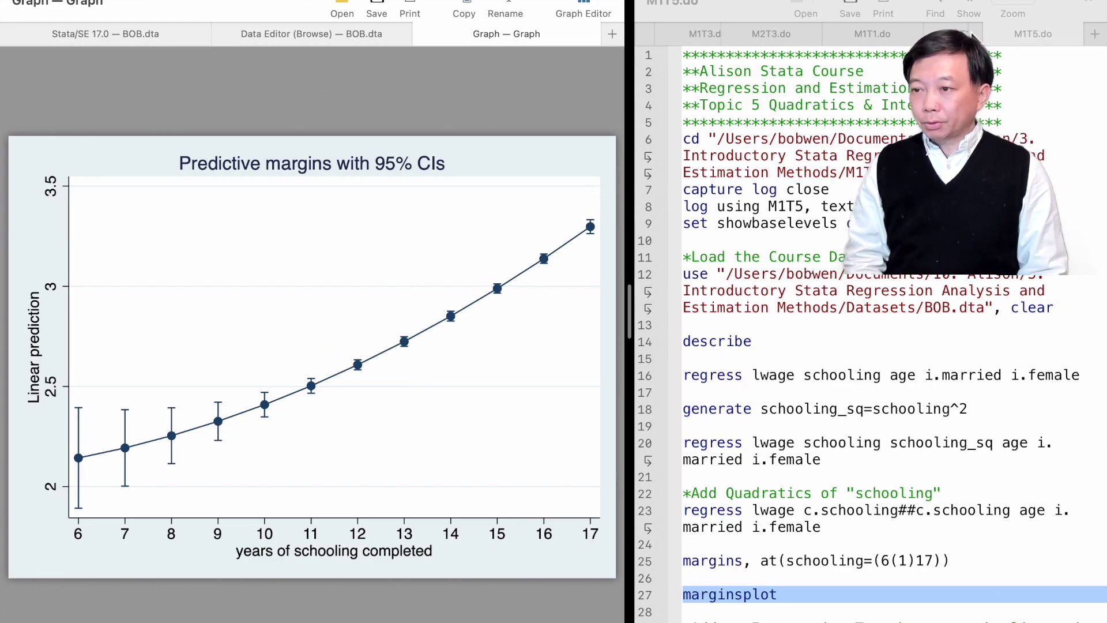
{"action": "left_click", "coordinate": [1014, 39]}
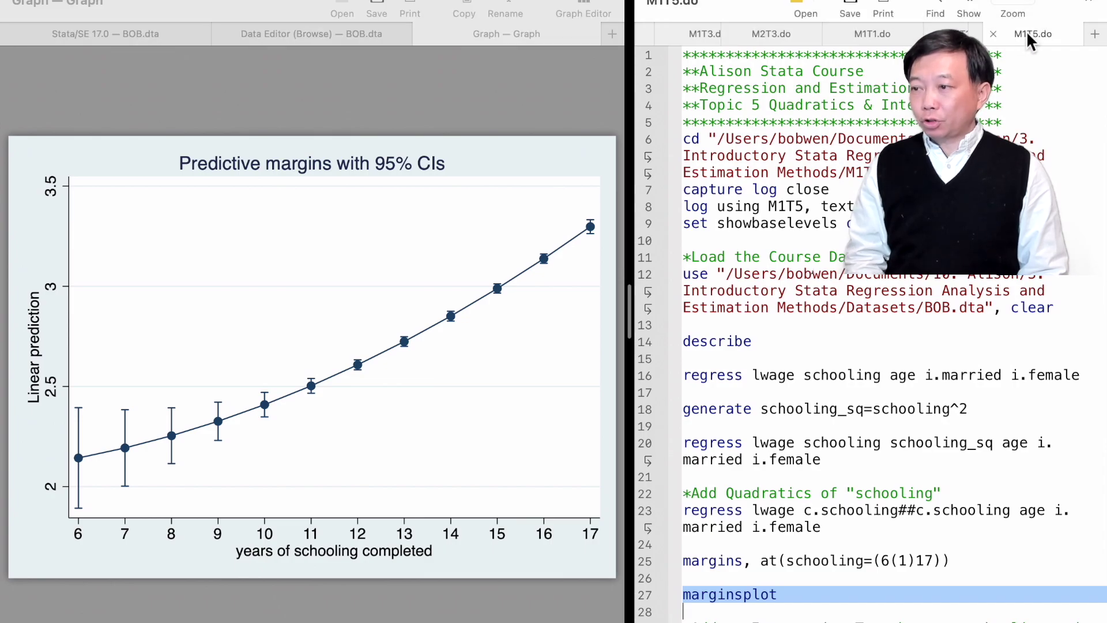
{"action": "scroll", "coordinate": [718, 539], "scroll_direction": "down", "scroll_amount": 2}
{"action": "scroll", "coordinate": [718, 539], "scroll_direction": "down", "scroll_amount": 4}
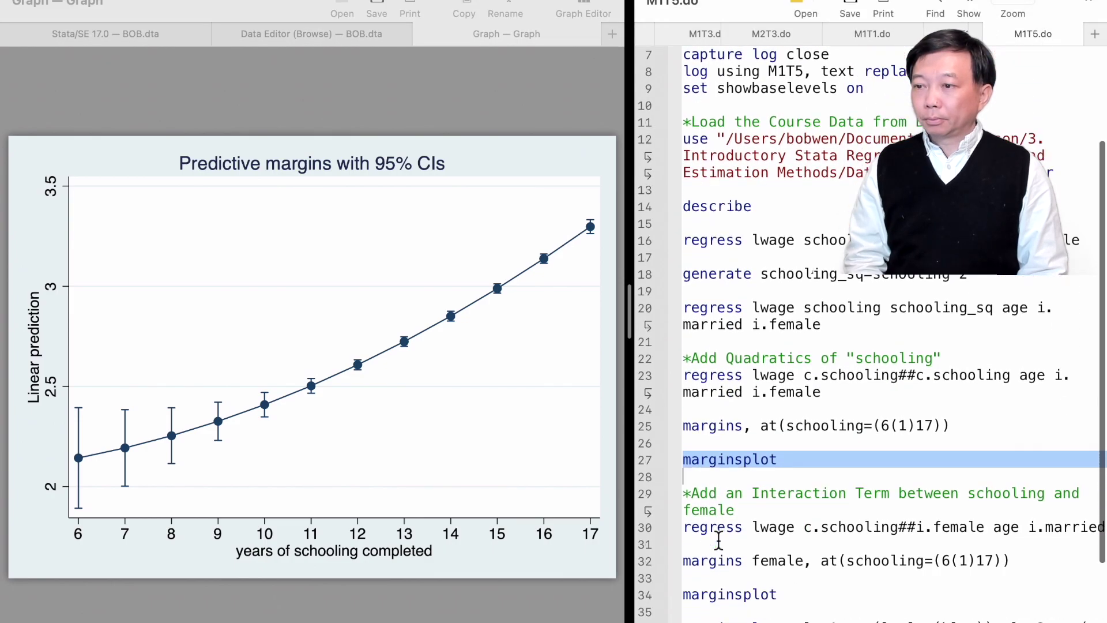
{"action": "left_click", "coordinate": [645, 443]}
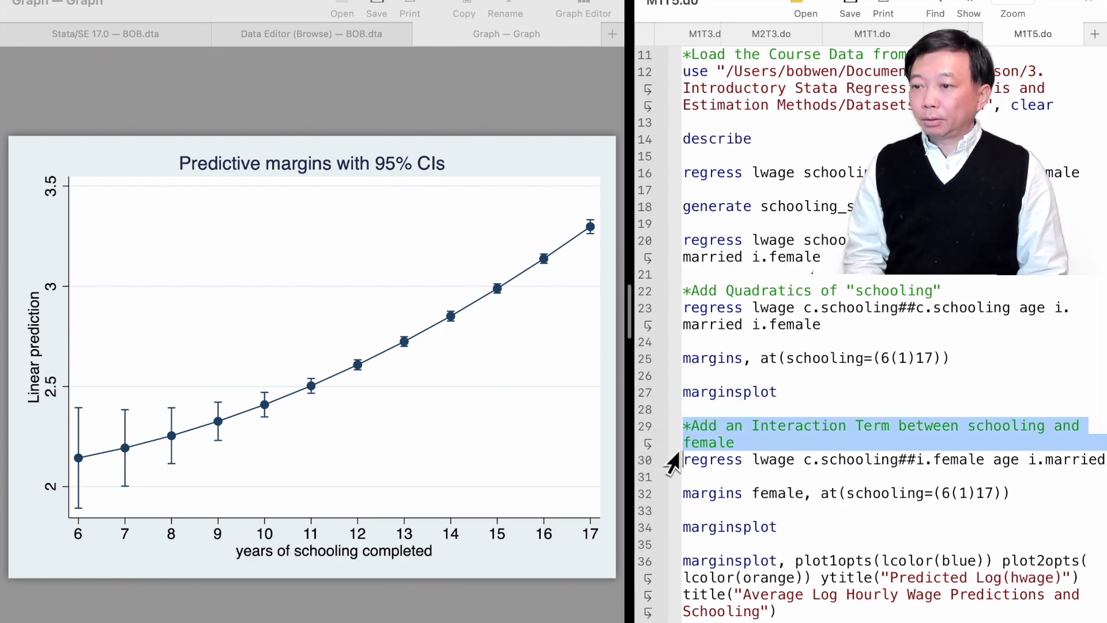
{"action": "left_click", "coordinate": [646, 467]}
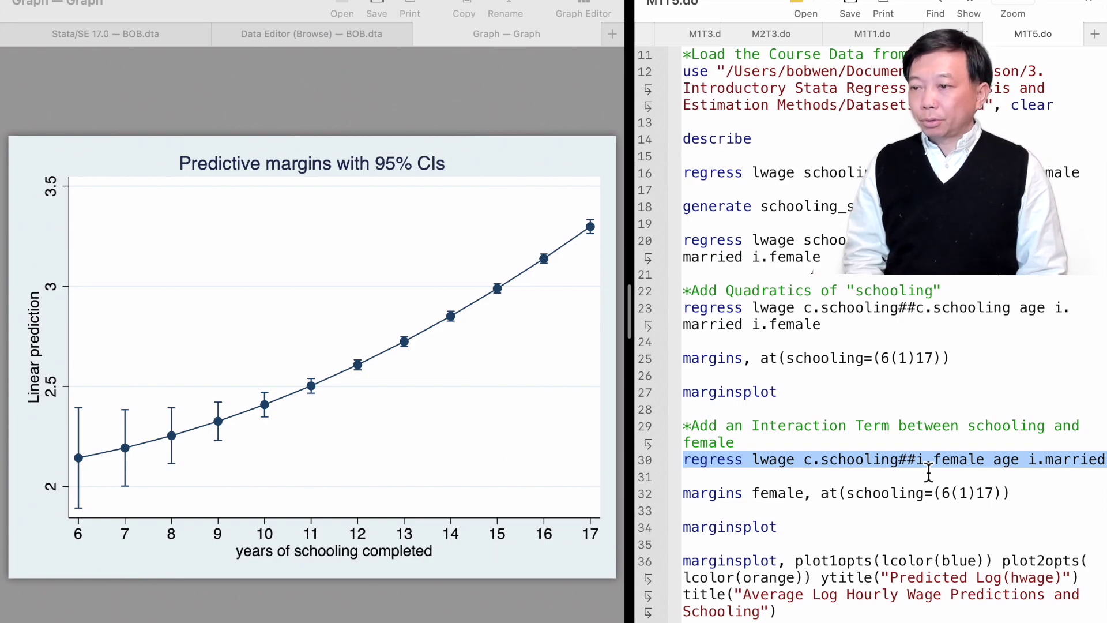
{"action": "key", "text": "super+shift+d"}
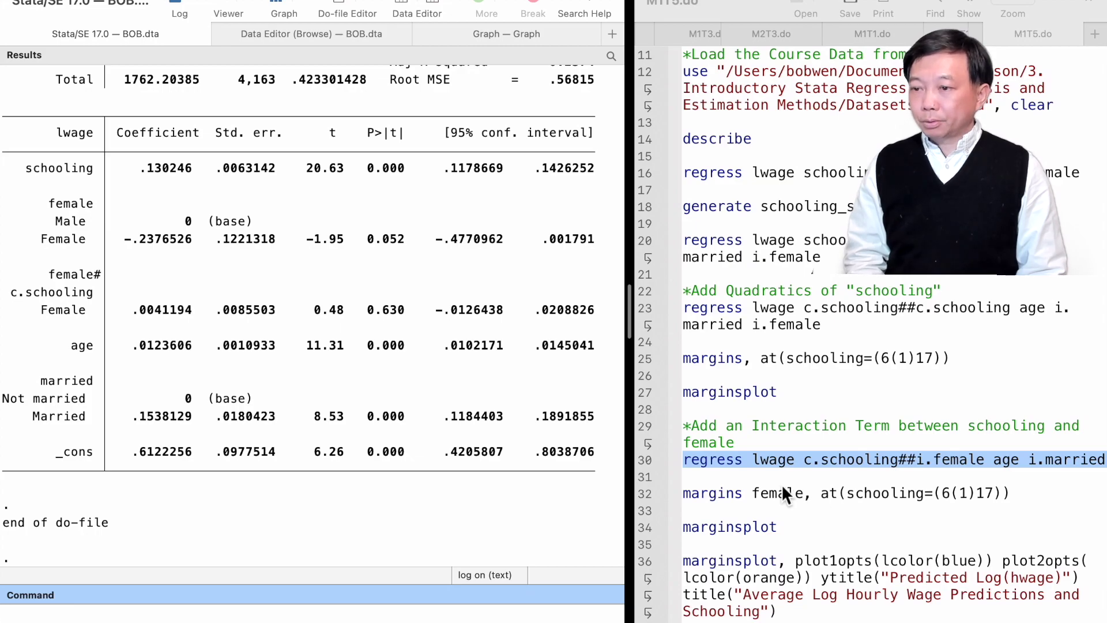
- Compute margins by female across schooling levels from line 32 of the do-file
{"action": "left_click", "coordinate": [654, 494]}
{"action": "left_click", "coordinate": [647, 494]}
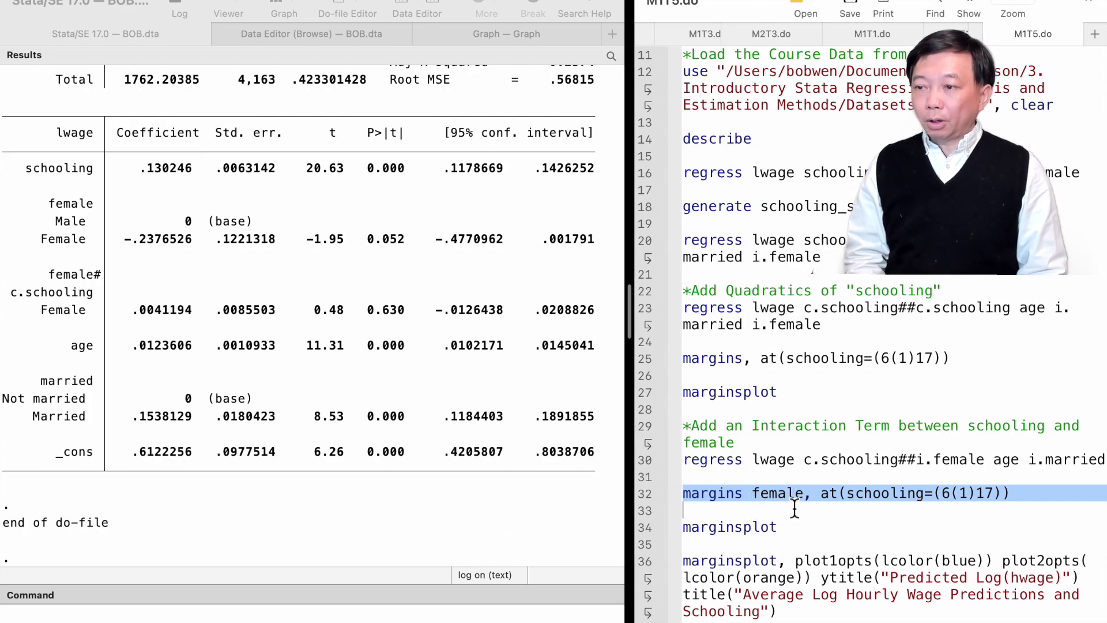
{"action": "key", "text": "super+shift+d"}
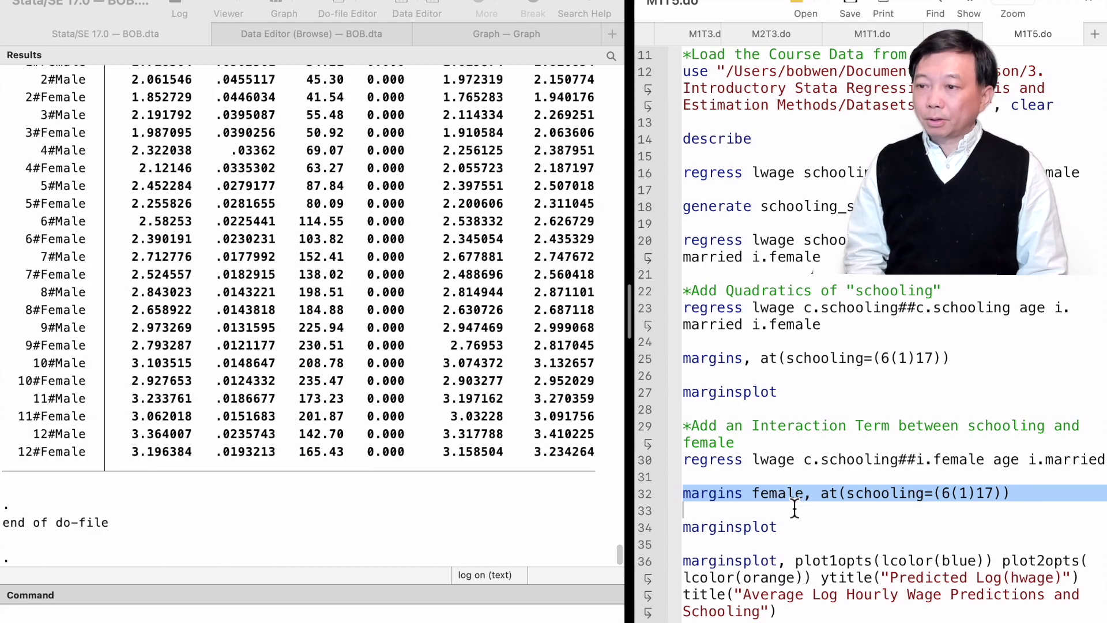
- Plot the margins by sex with the marginsplot on line 34
{"action": "left_click", "coordinate": [638, 535]}
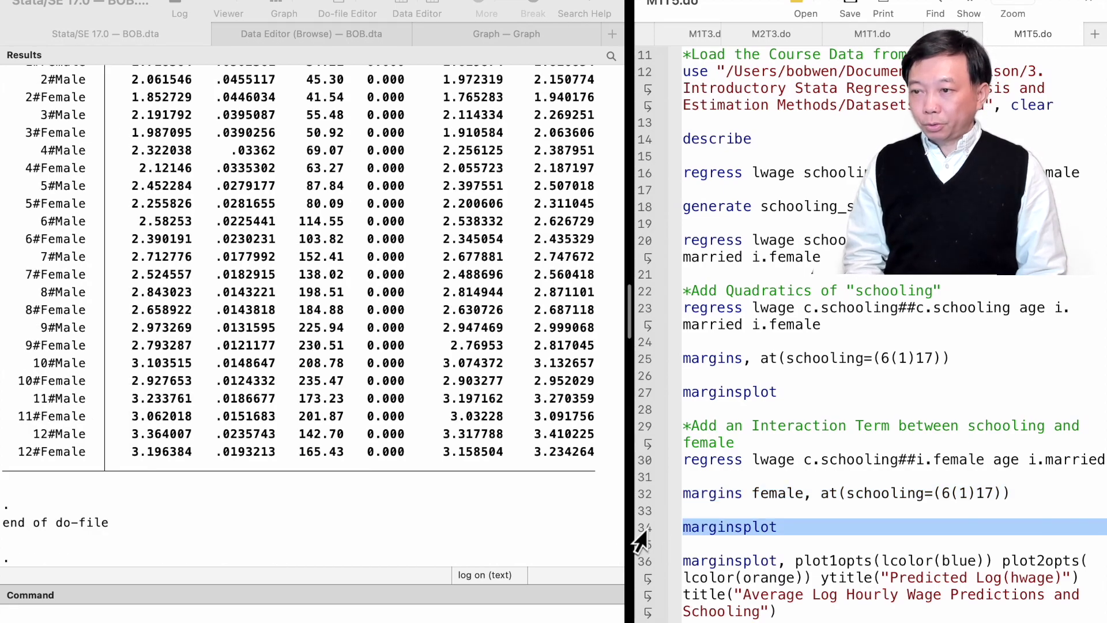
{"action": "key", "text": "super+shift+d"}
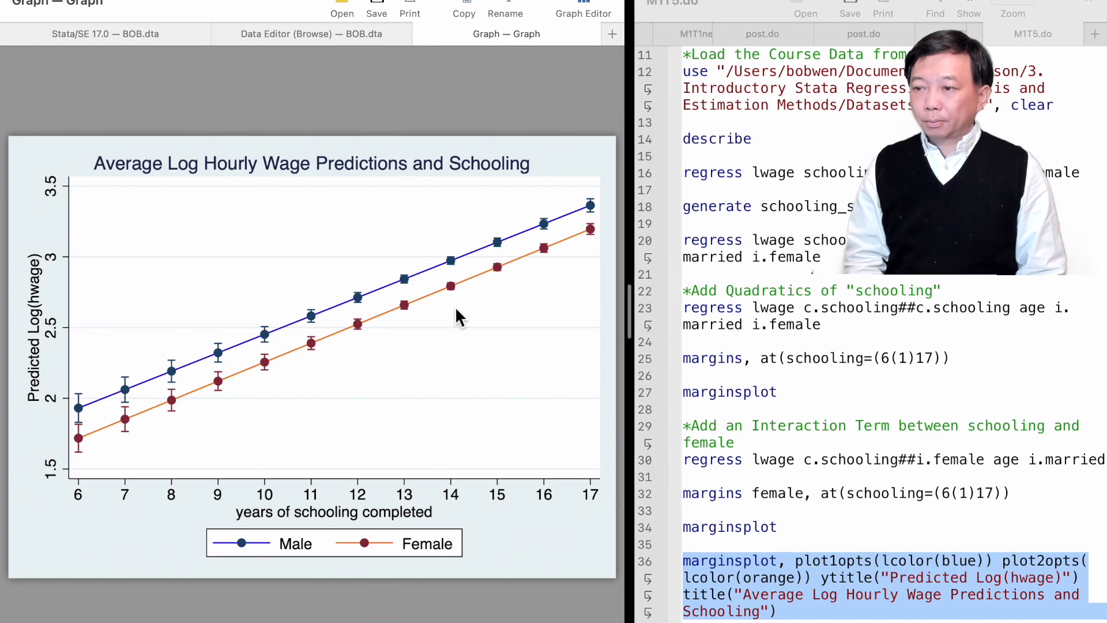
- Return to the Results window and scroll to the schooling-by-female regression table
{"action": "left_click", "coordinate": [134, 36]}
{"action": "scroll", "coordinate": [175, 252], "scroll_direction": "up", "scroll_amount": 15}
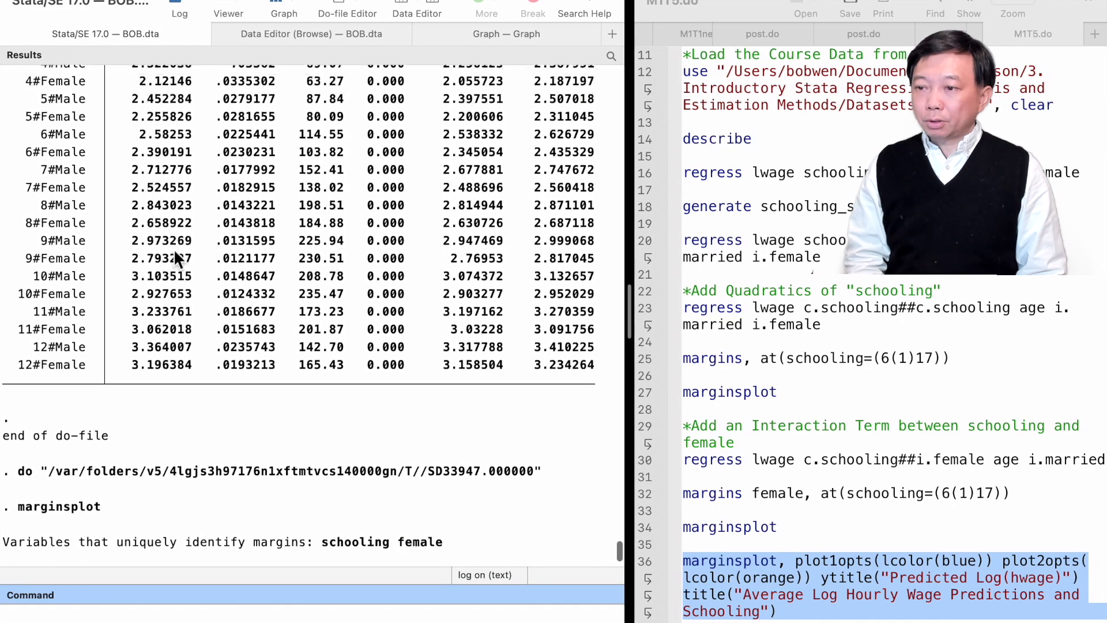
{"action": "scroll", "coordinate": [175, 252], "scroll_direction": "up", "scroll_amount": 10}
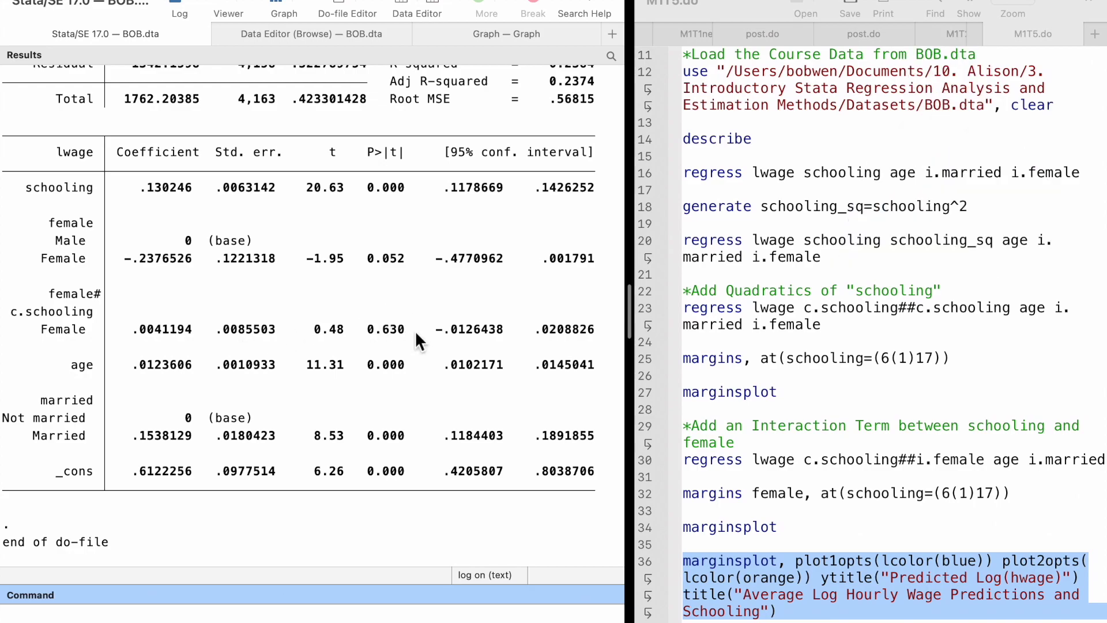
{"action": "scroll", "coordinate": [865, 346], "scroll_direction": "down", "scroll_amount": 2}
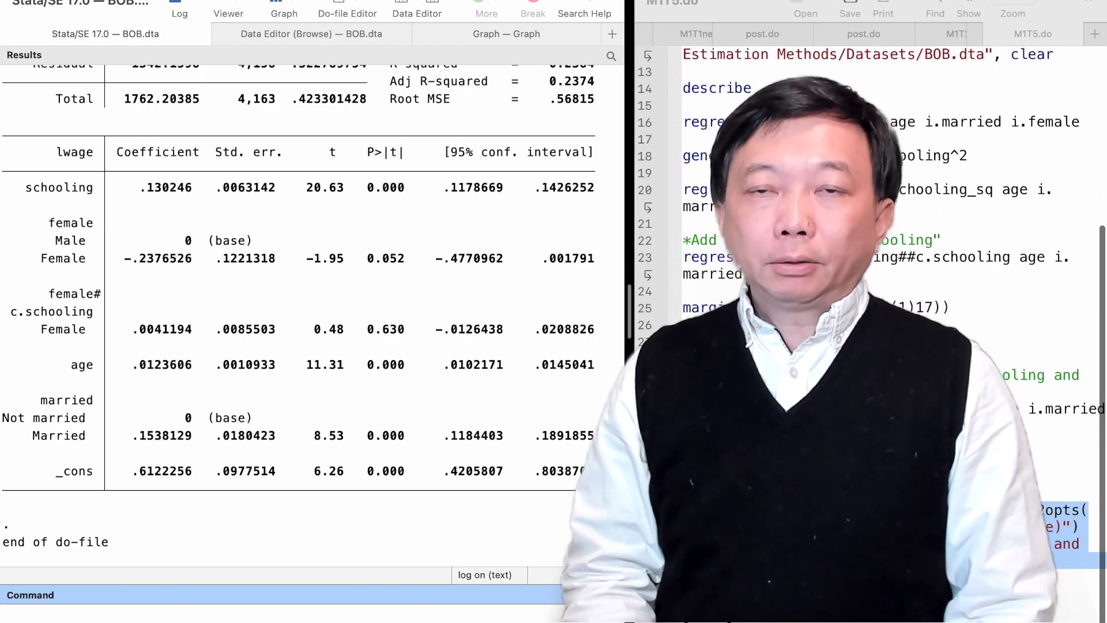